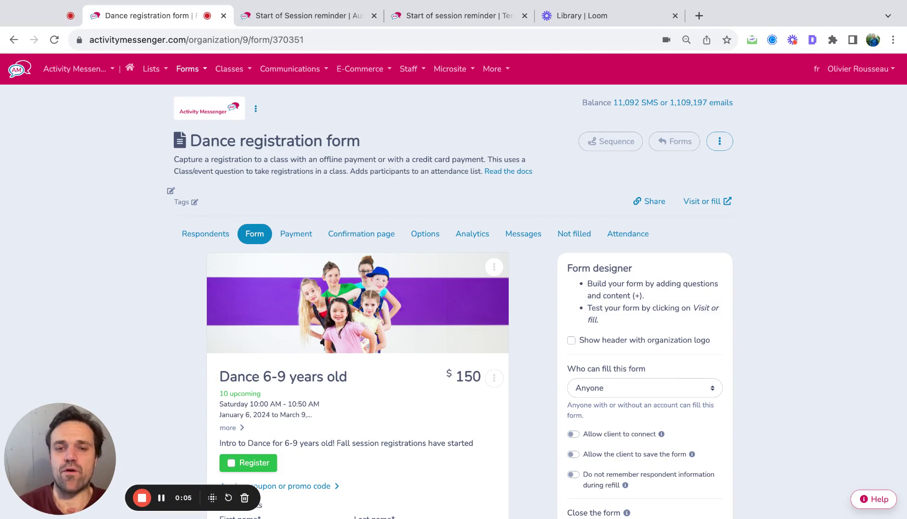
# Open the banner image's edit dialog and preview the dancing-children picture in Canva without changes.
pyautogui.scroll(-5, 398, 212)
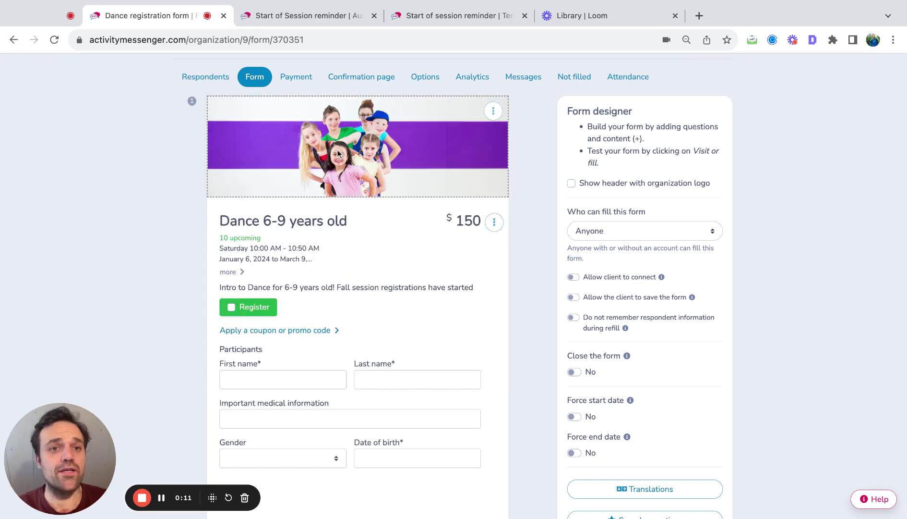
pyautogui.click(493, 110)
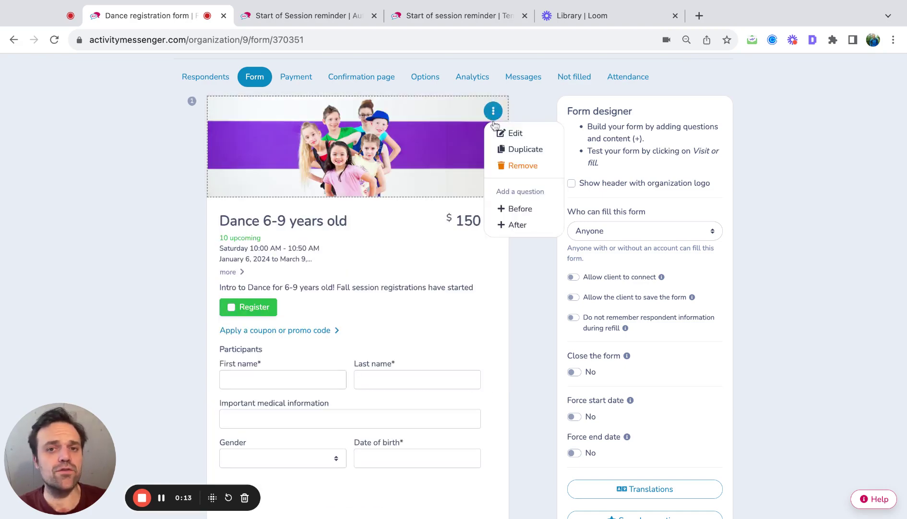
pyautogui.click(501, 134)
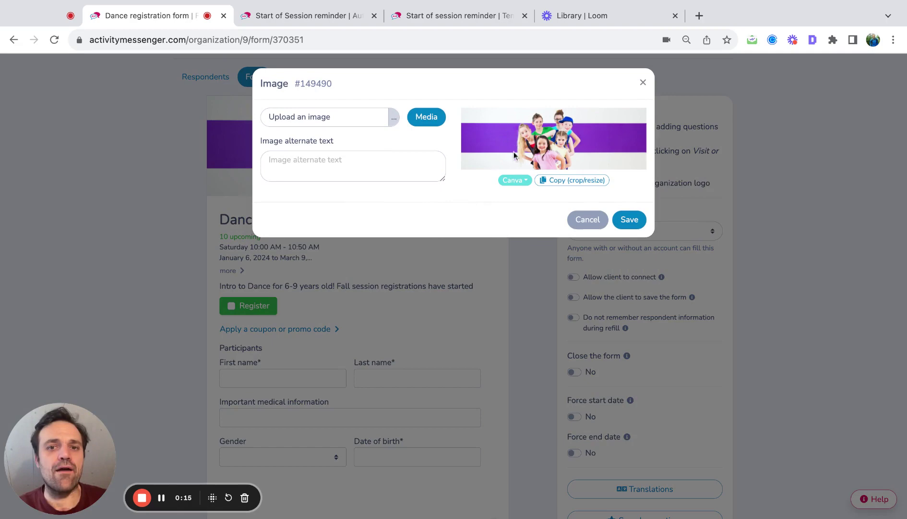
pyautogui.click(512, 180)
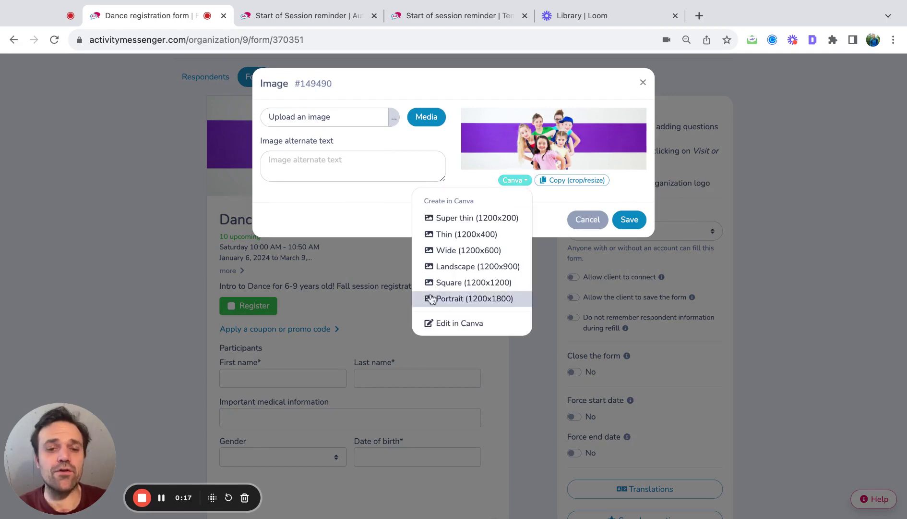
pyautogui.click(450, 322)
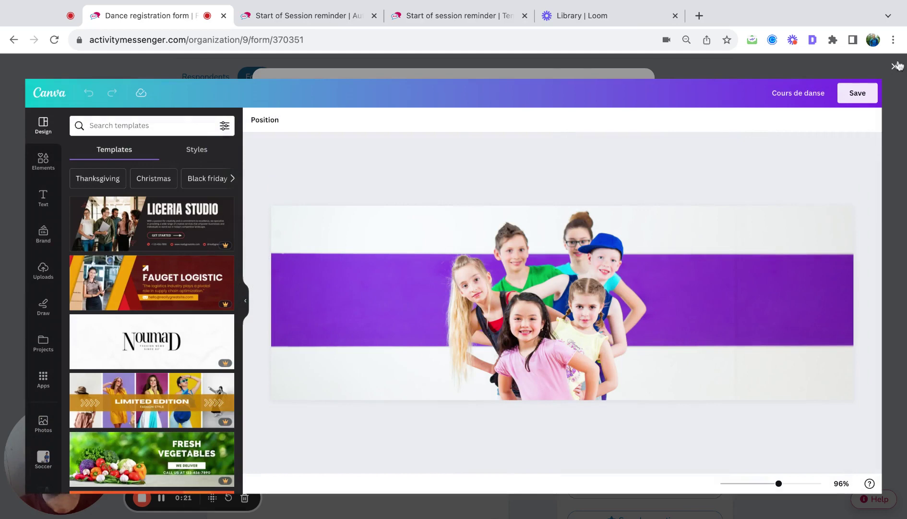
pyautogui.click(895, 66)
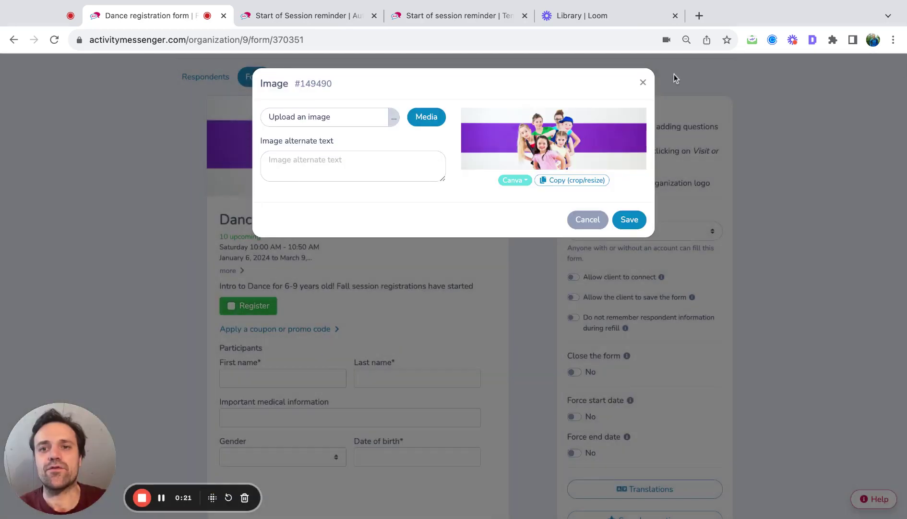
# Close the banner's Image dialog without changes.
pyautogui.click(644, 81)
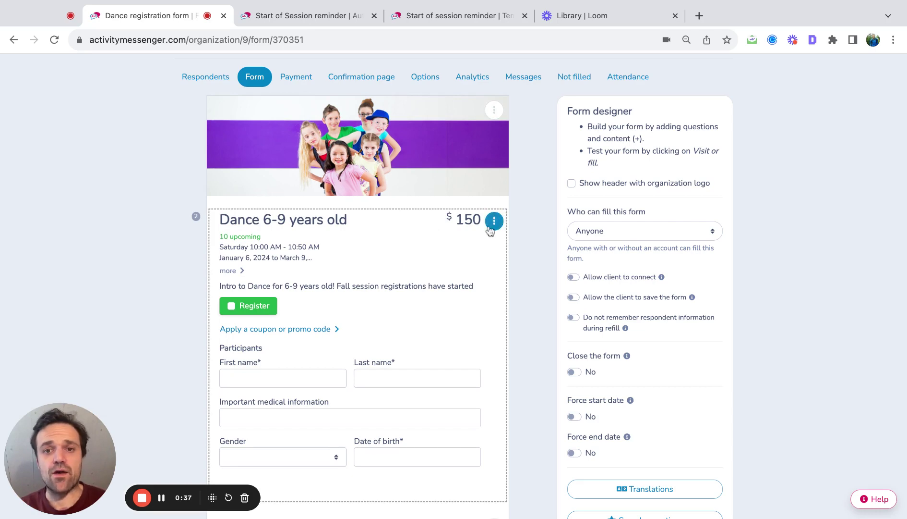
# Set the Dance 6-9 years old class's maximum attendance to 12.
pyautogui.click(494, 221)
pyautogui.click(510, 241)
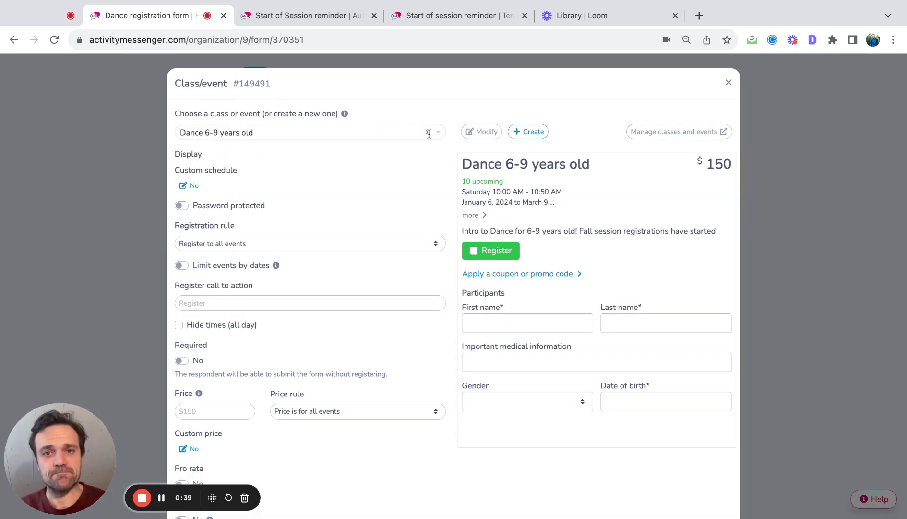
pyautogui.click(473, 136)
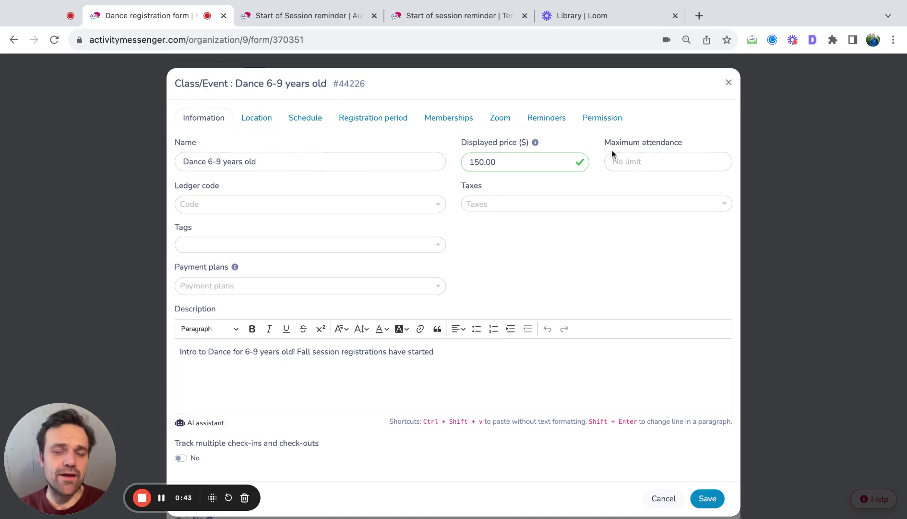
pyautogui.click(652, 155)
pyautogui.write('12')
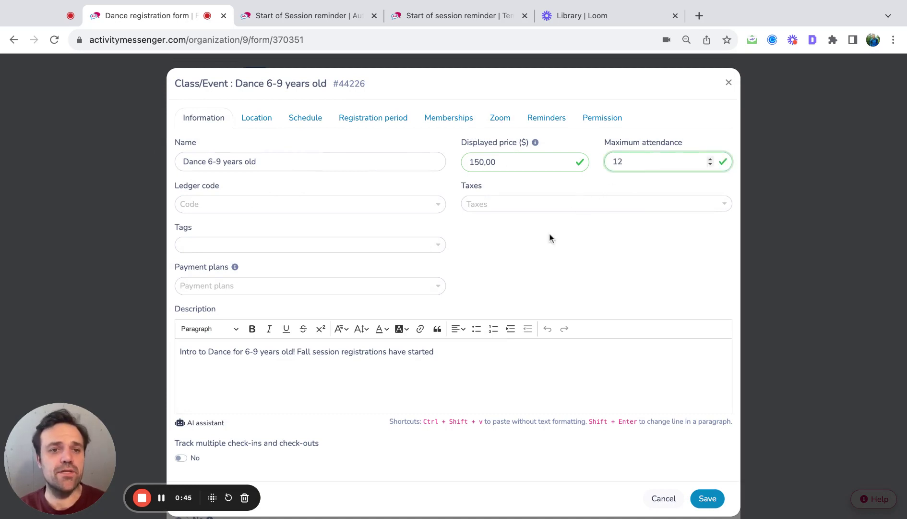
pyautogui.click(550, 237)
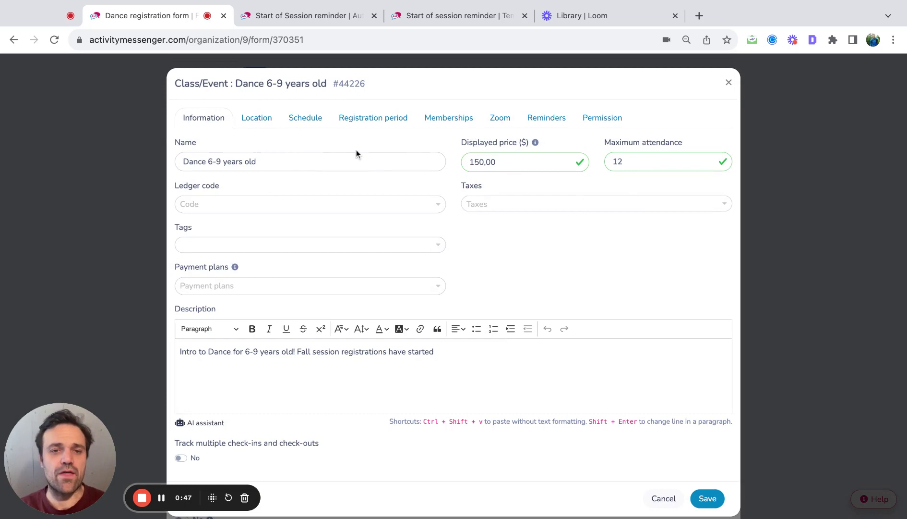
# Set the class location to the studio address and view its schedule.
pyautogui.click(244, 120)
pyautogui.click(222, 162)
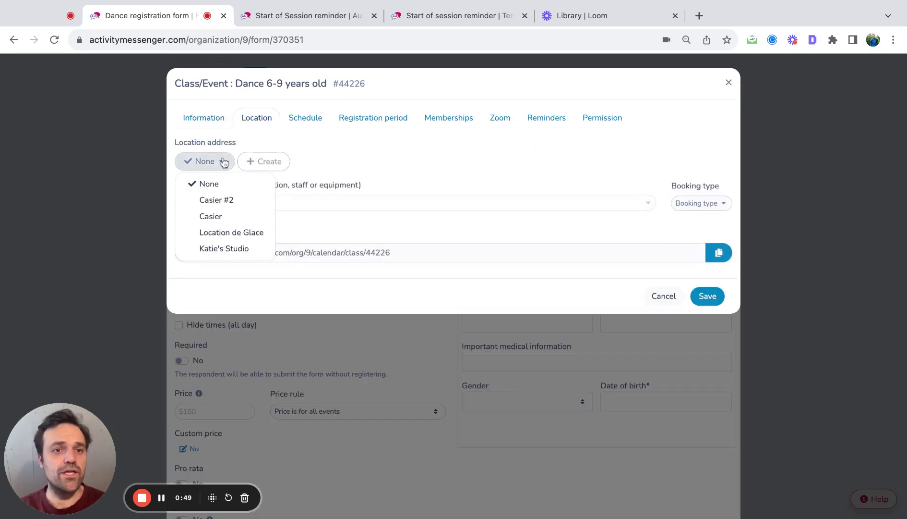
pyautogui.click(217, 251)
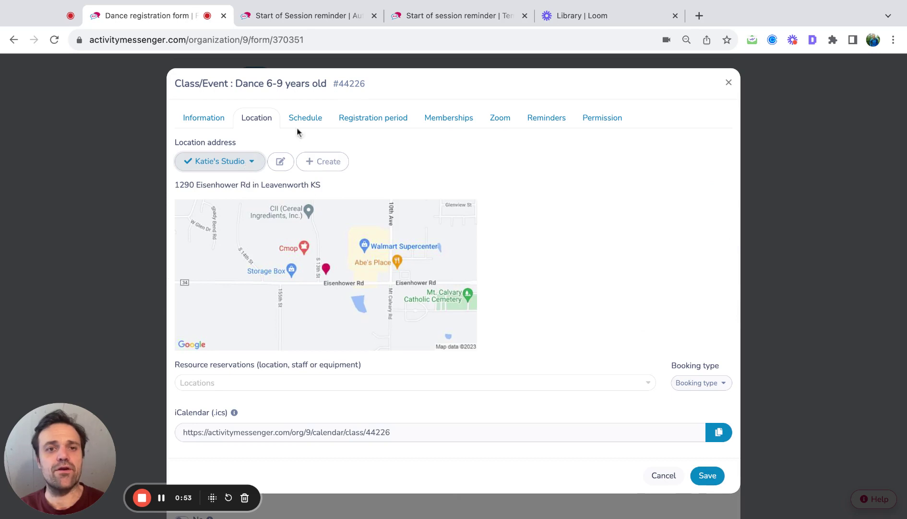
pyautogui.click(307, 120)
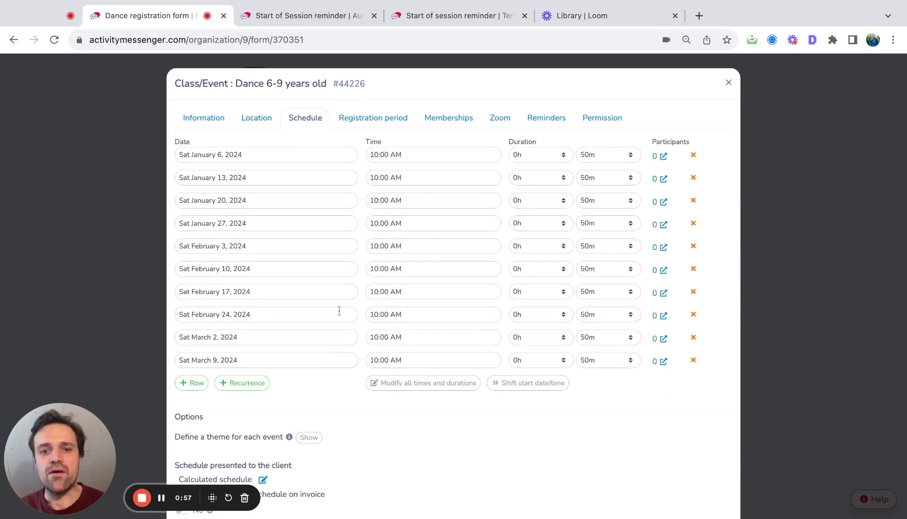
# Change every session's start time to 11:00 AM.
pyautogui.click(422, 382)
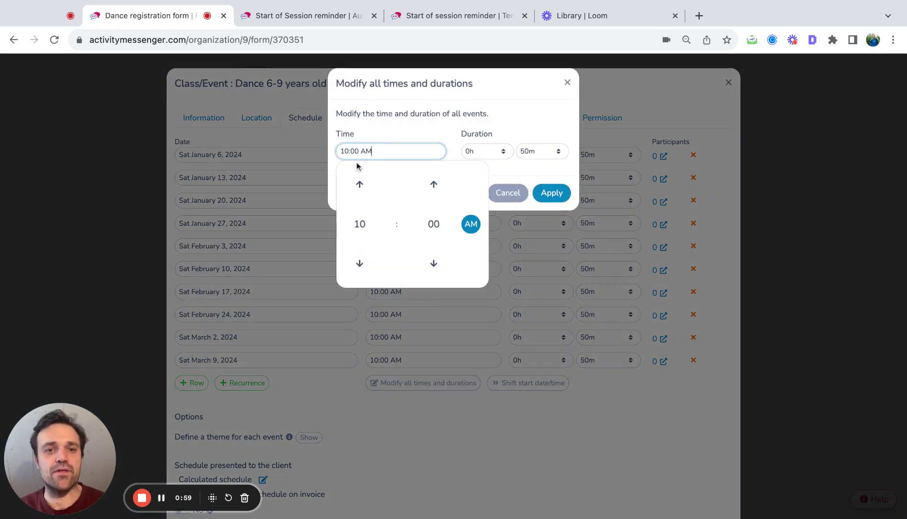
pyautogui.click(359, 184)
pyautogui.click(551, 193)
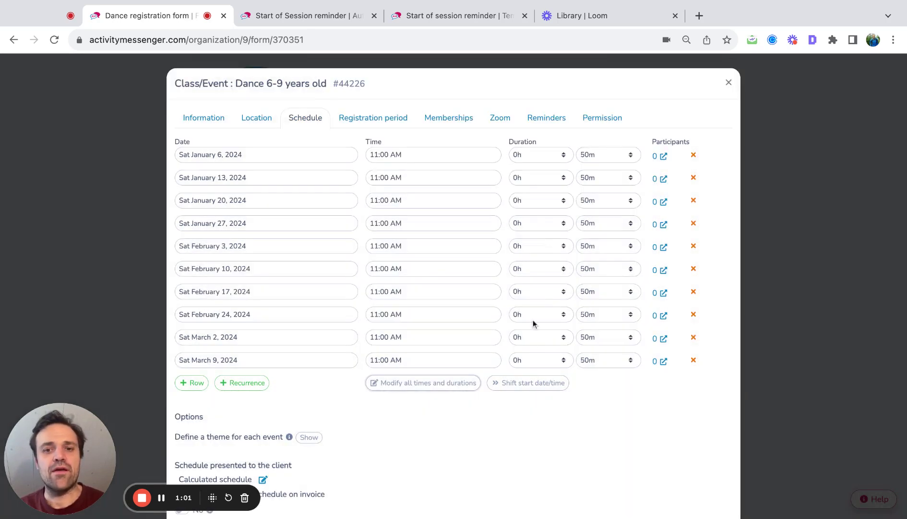
# Shift all ten sessions to Sundays, January 7 through March 10, 2024.
pyautogui.click(523, 384)
pyautogui.click(442, 127)
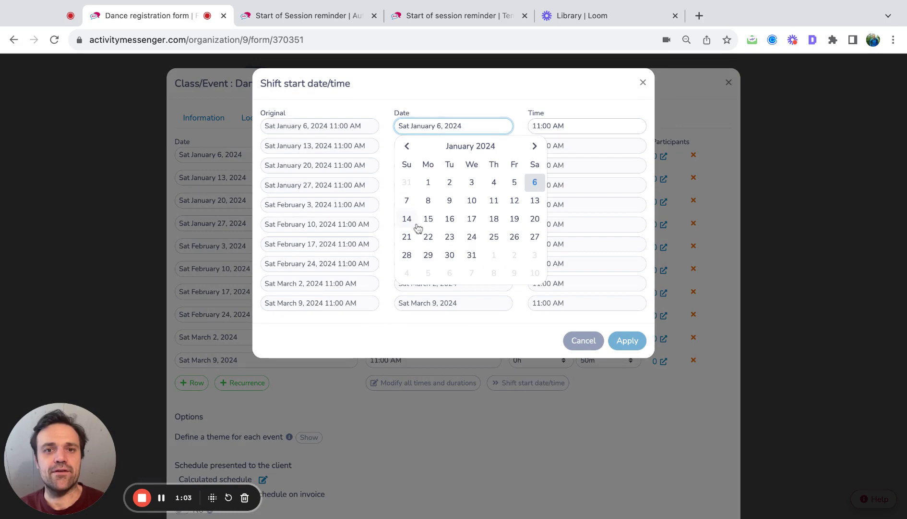
pyautogui.click(406, 200)
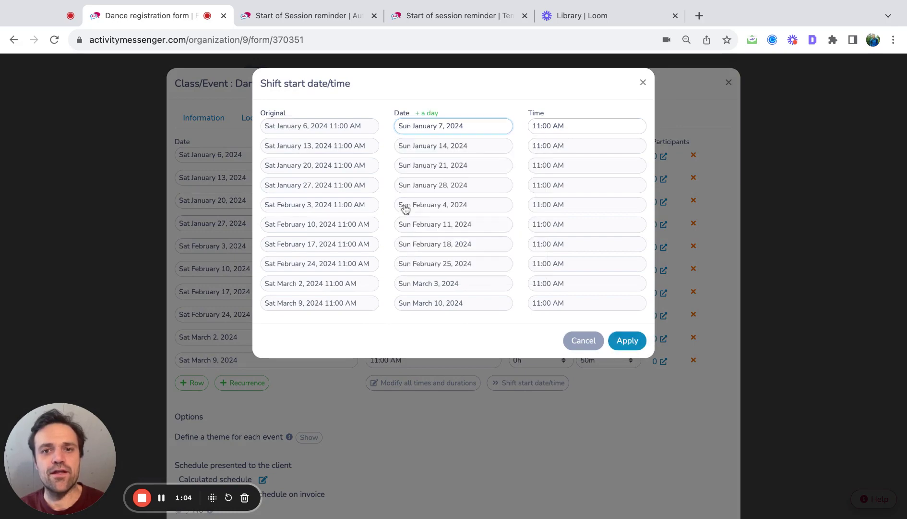
pyautogui.click(618, 338)
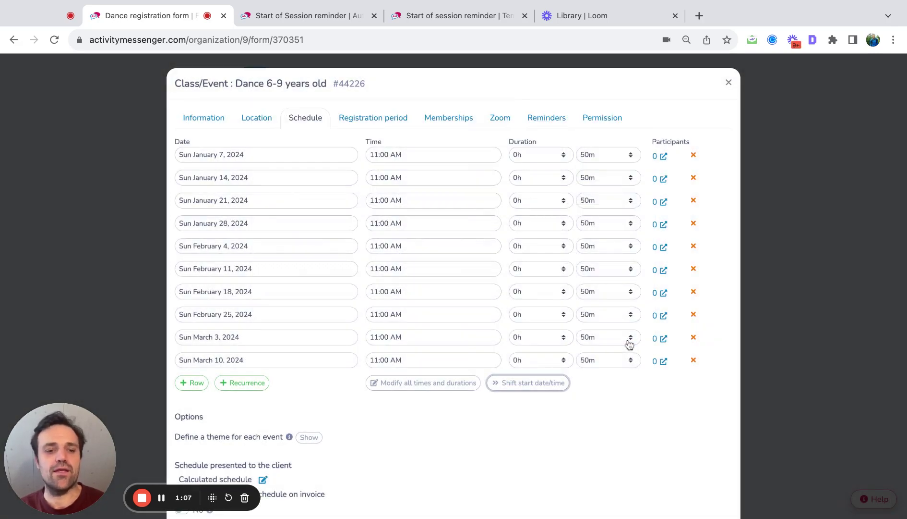
pyautogui.scroll(-2, 619, 417)
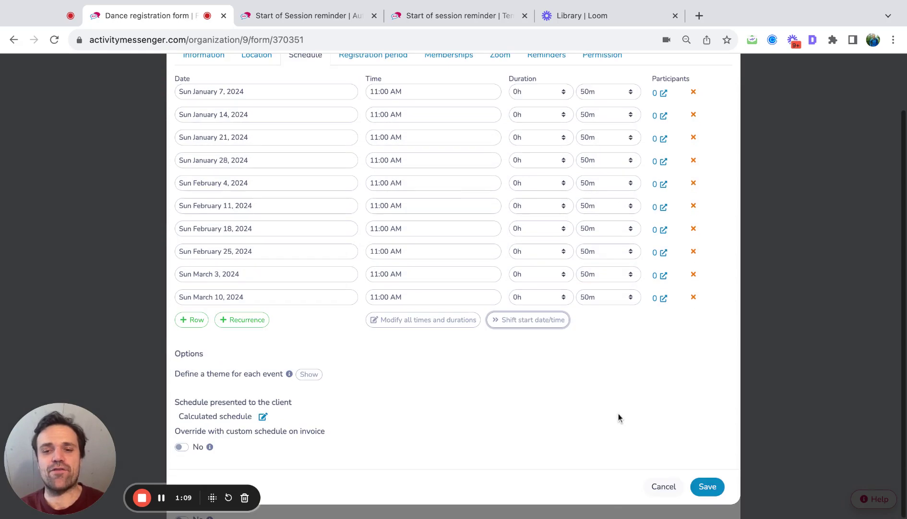
# Save the updated class and the Class/event question settings.
pyautogui.click(707, 486)
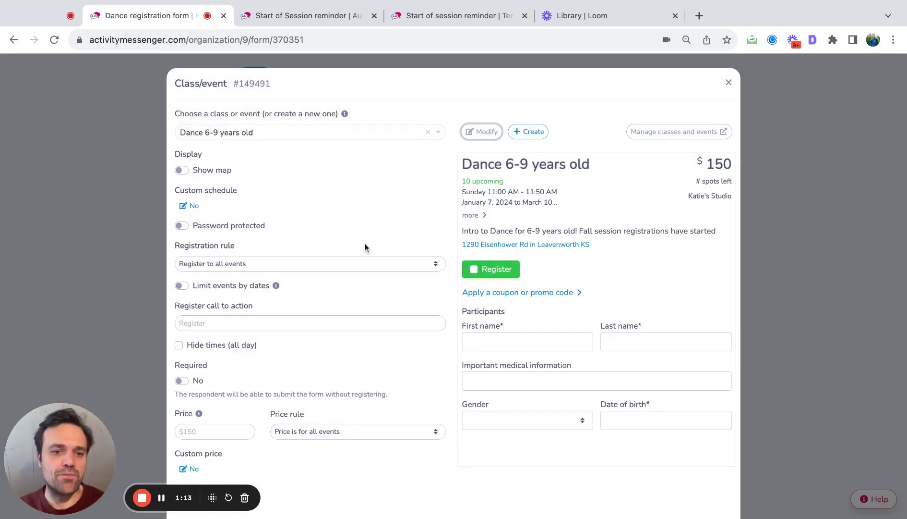
pyautogui.scroll(-4, 365, 243)
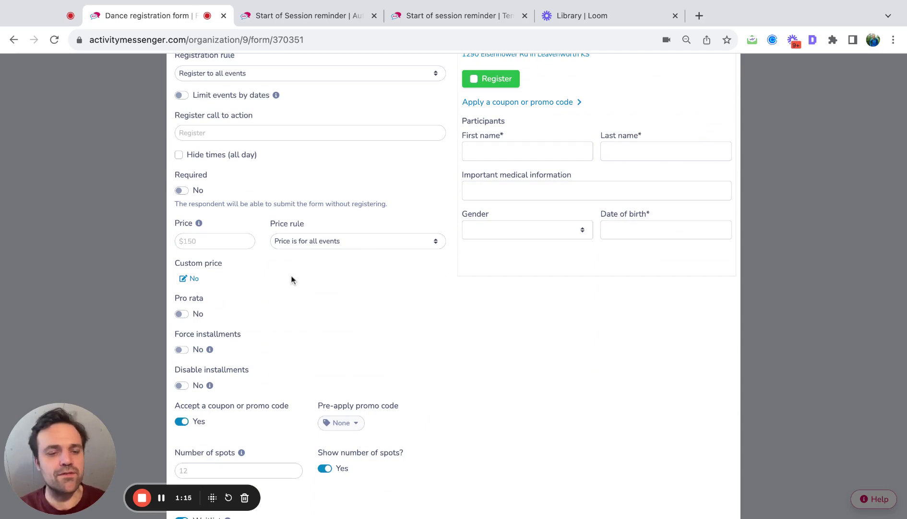
pyautogui.scroll(-5, 291, 279)
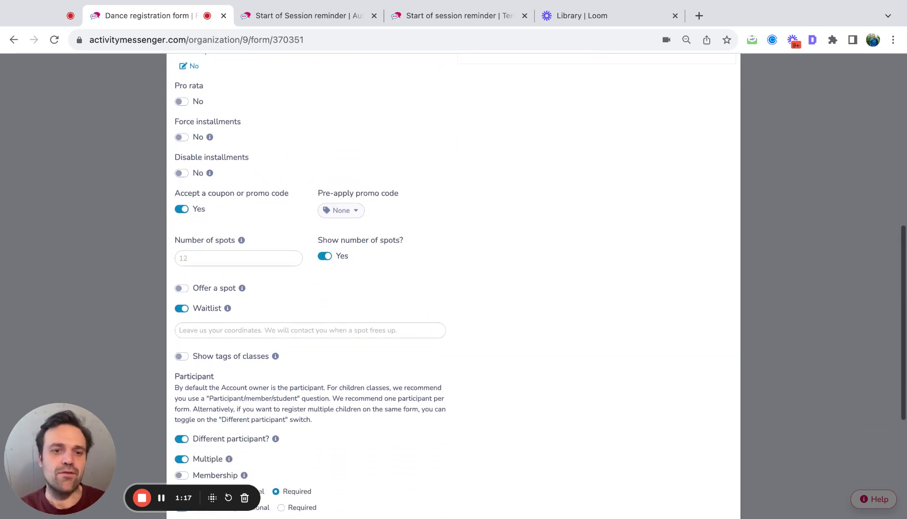
pyautogui.scroll(-3, 513, 351)
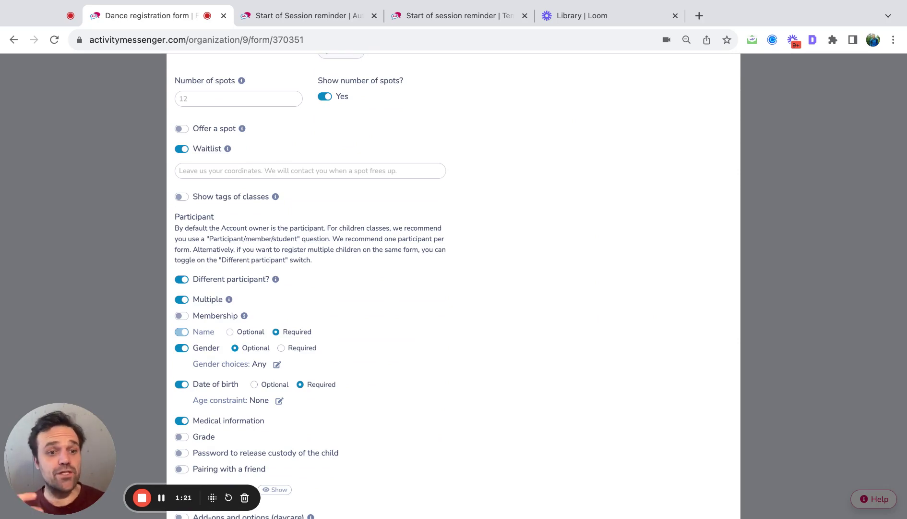
pyautogui.scroll(-2, 560, 354)
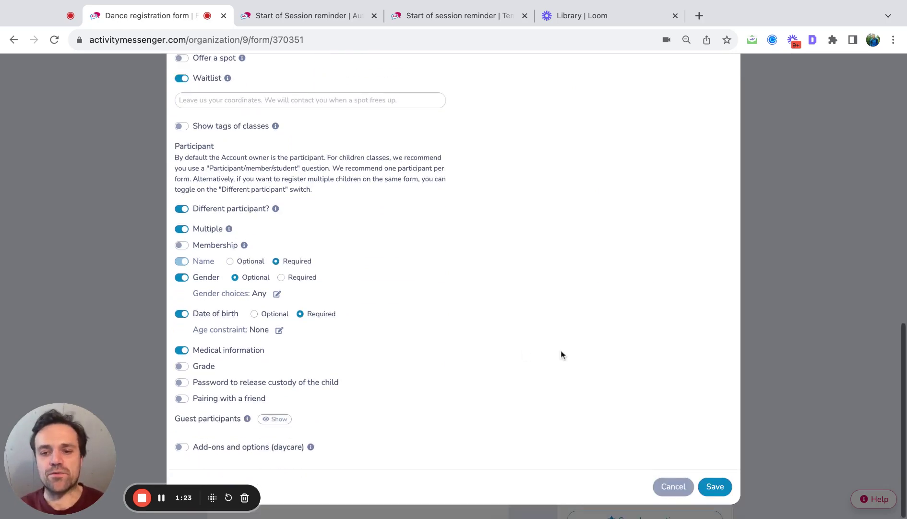
pyautogui.click(724, 489)
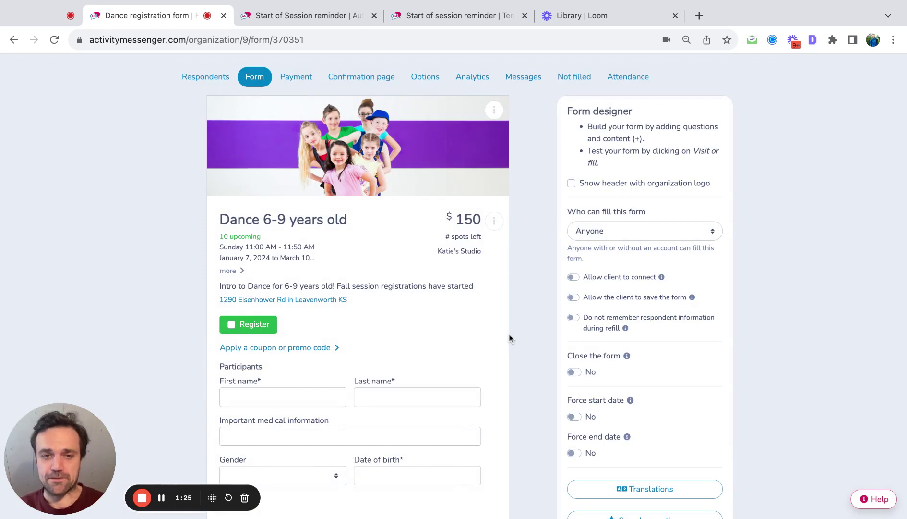
pyautogui.scroll(-2, 505, 322)
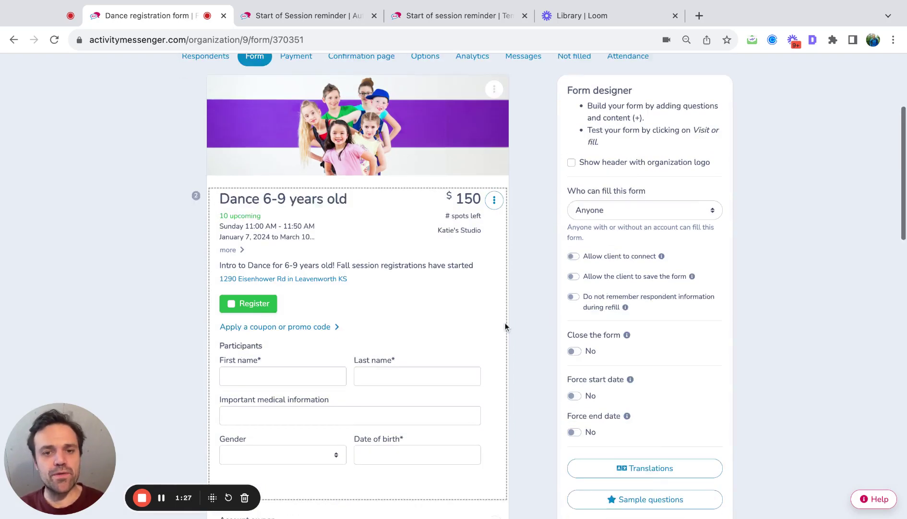
pyautogui.scroll(-8, 361, 178)
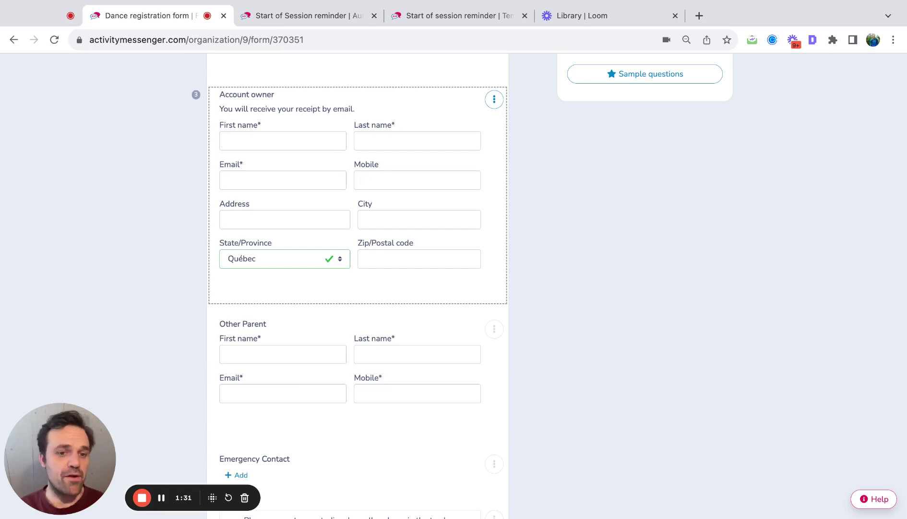
pyautogui.scroll(-3, 239, 318)
pyautogui.click(237, 348)
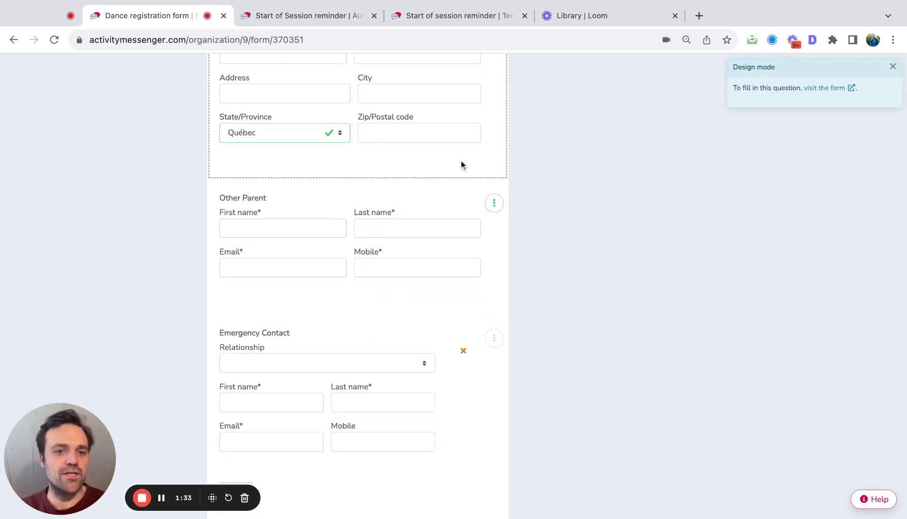
pyautogui.scroll(-6, 399, 324)
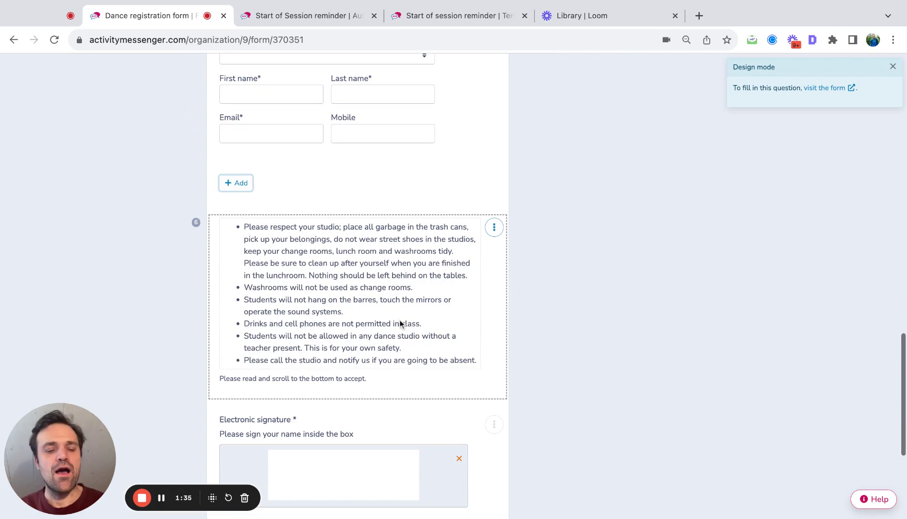
pyautogui.scroll(-8, 400, 323)
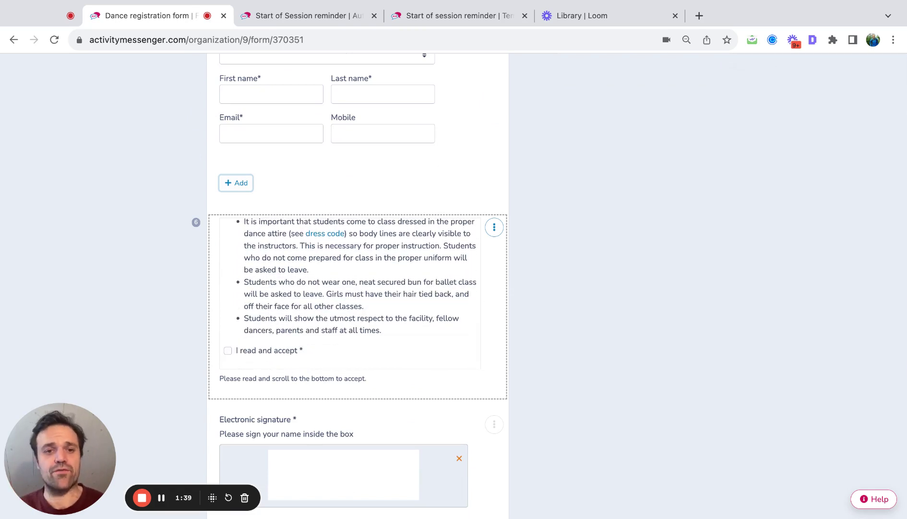
pyautogui.scroll(-1, 545, 286)
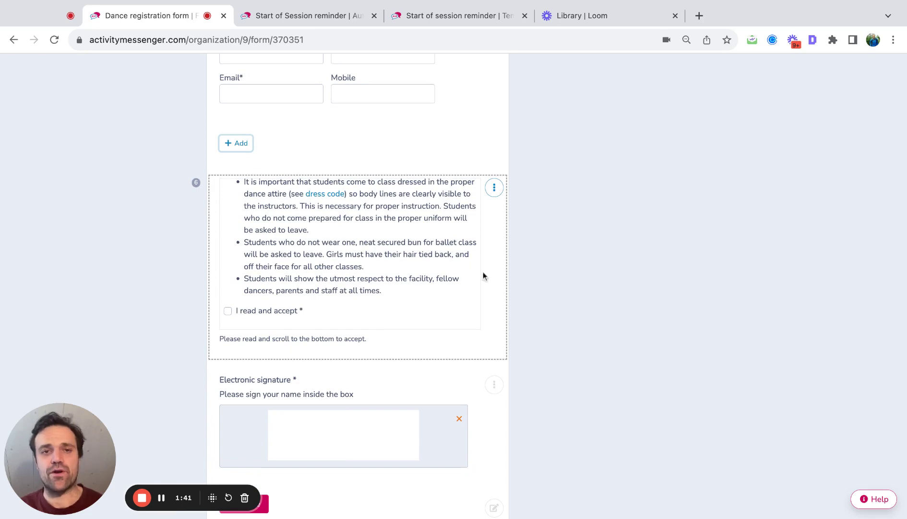
pyautogui.scroll(15, 565, 216)
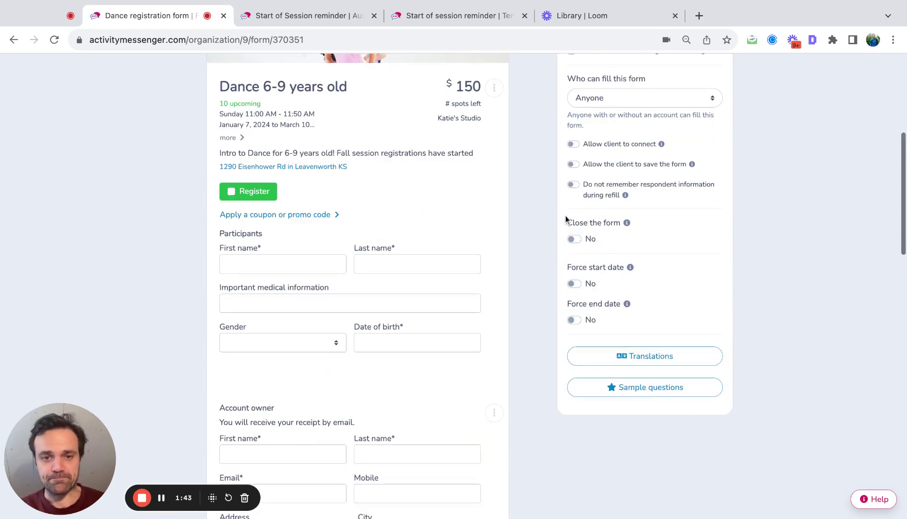
pyautogui.scroll(5, 565, 218)
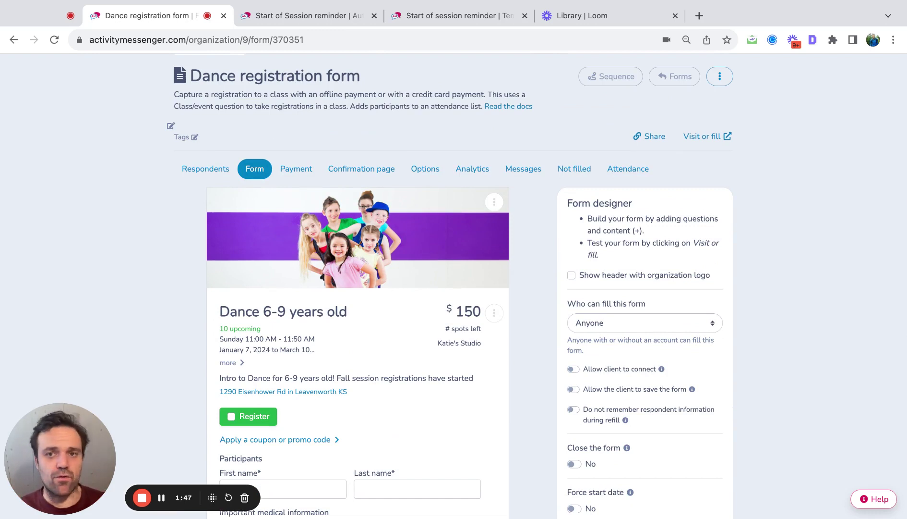
pyautogui.scroll(2, 531, 240)
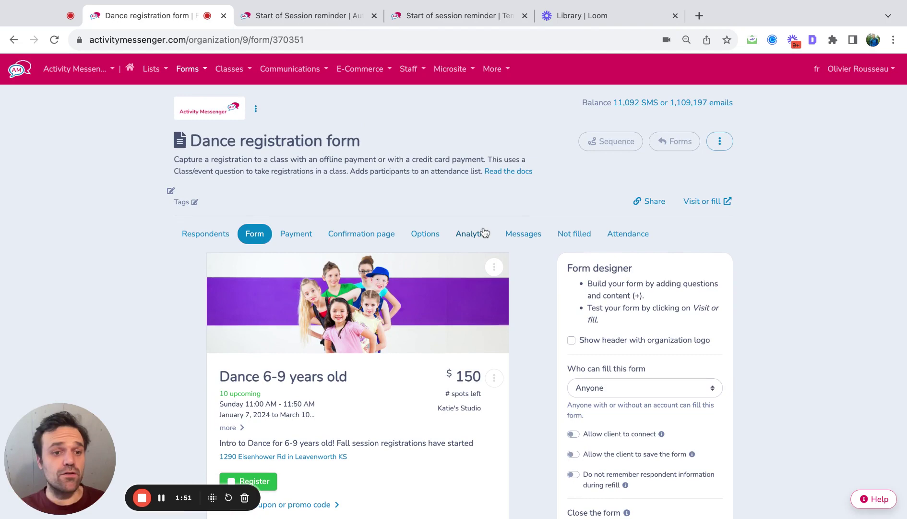
# On the live form, register for Dance 6-9 and fill in the participant's name.
pyautogui.click(703, 202)
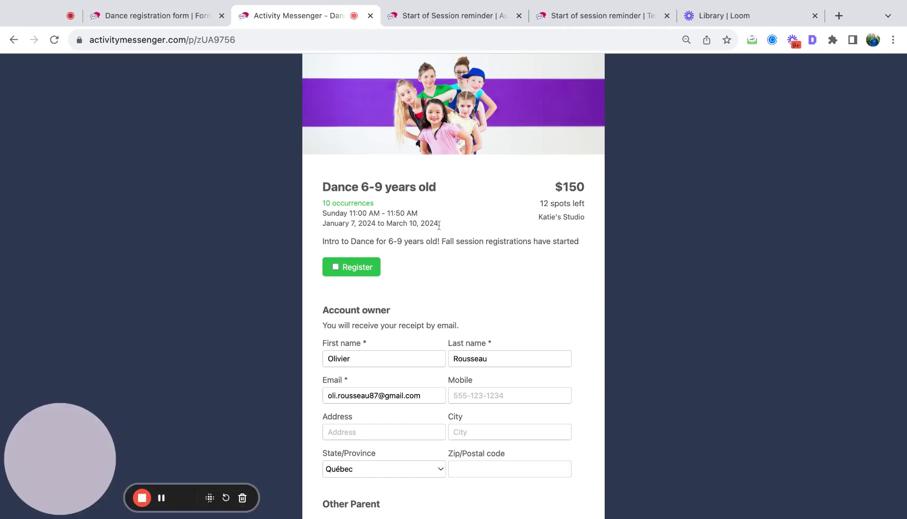
pyautogui.click(361, 266)
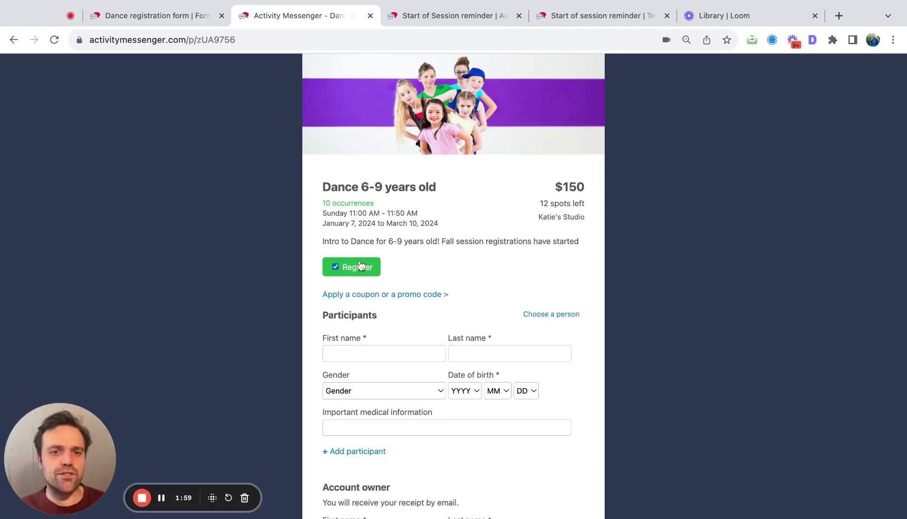
pyautogui.click(347, 352)
pyautogui.press('Down')
pyautogui.press('Return')
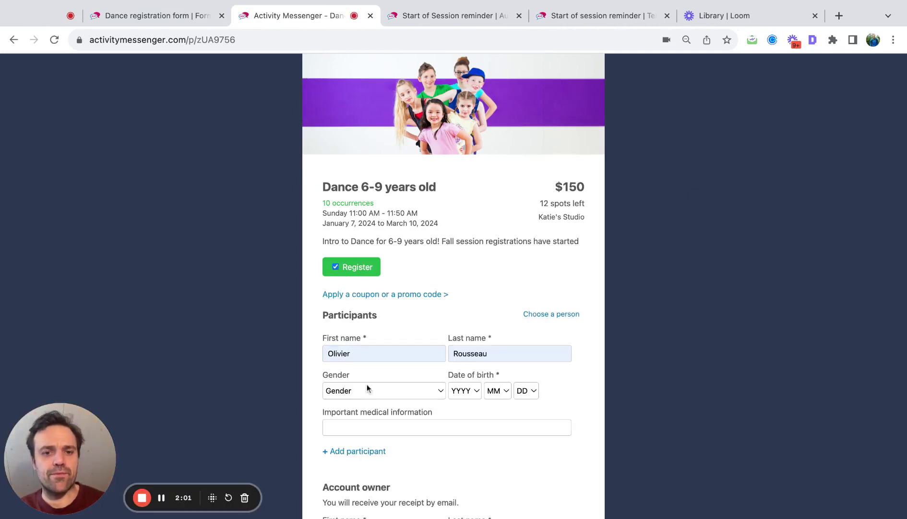
# Set the participant as Male, born May 4, 2020, with medical info 'Test'.
pyautogui.click(367, 386)
pyautogui.click(346, 403)
pyautogui.click(465, 390)
pyautogui.click(465, 403)
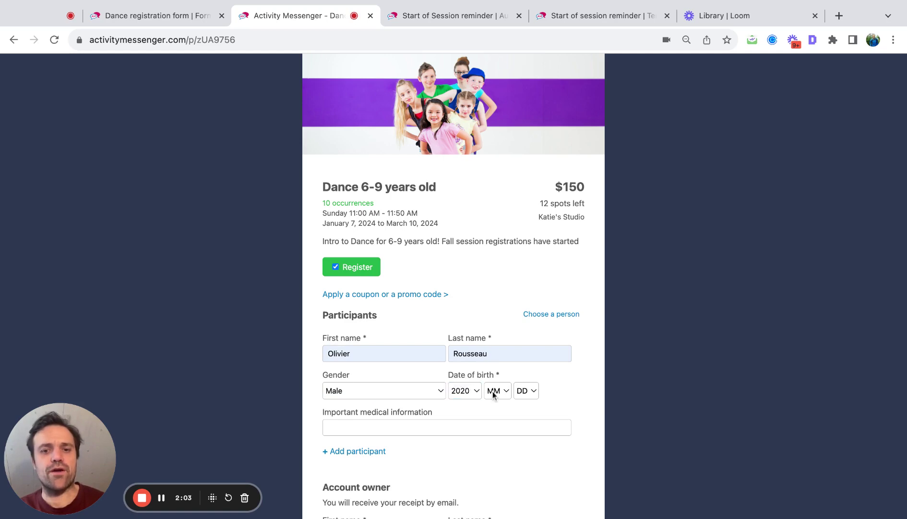
pyautogui.click(493, 391)
pyautogui.click(494, 444)
pyautogui.click(532, 390)
pyautogui.click(532, 433)
pyautogui.click(378, 427)
pyautogui.write('T')
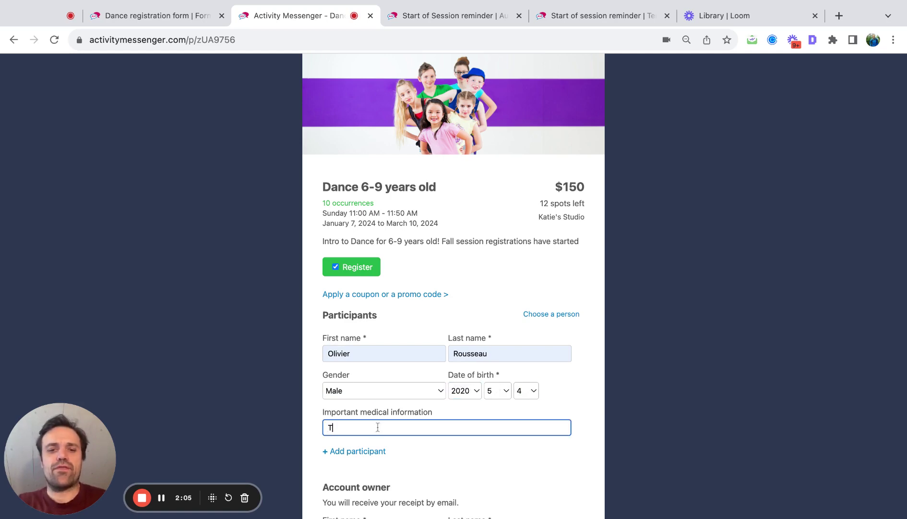
pyautogui.write('est')
pyautogui.scroll(-5, 378, 418)
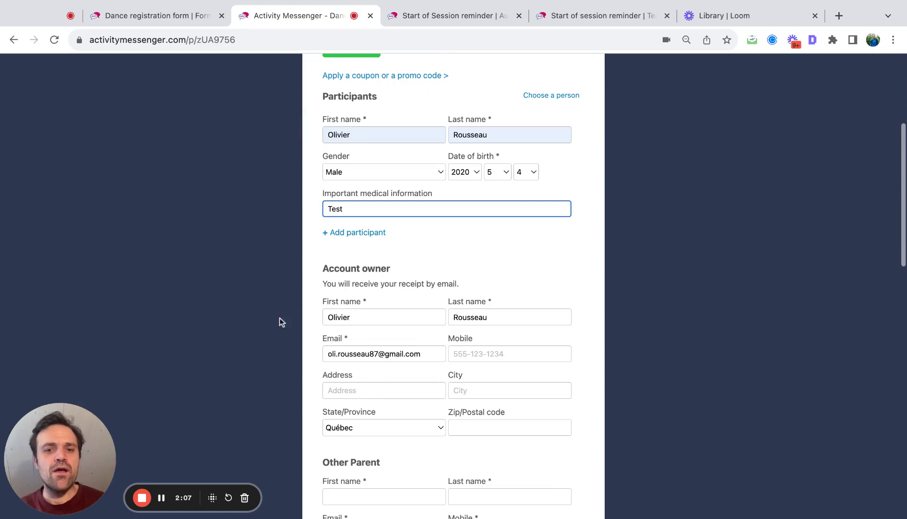
# Fill in the account owner's mobile and address and the other parent's details.
pyautogui.click(476, 354)
pyautogui.click(509, 379)
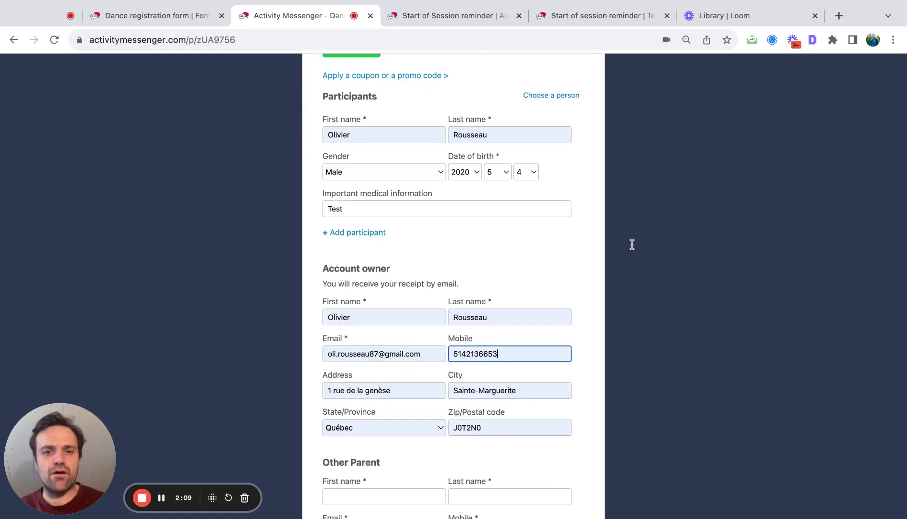
pyautogui.scroll(-4, 600, 278)
pyautogui.click(358, 311)
pyautogui.click(458, 331)
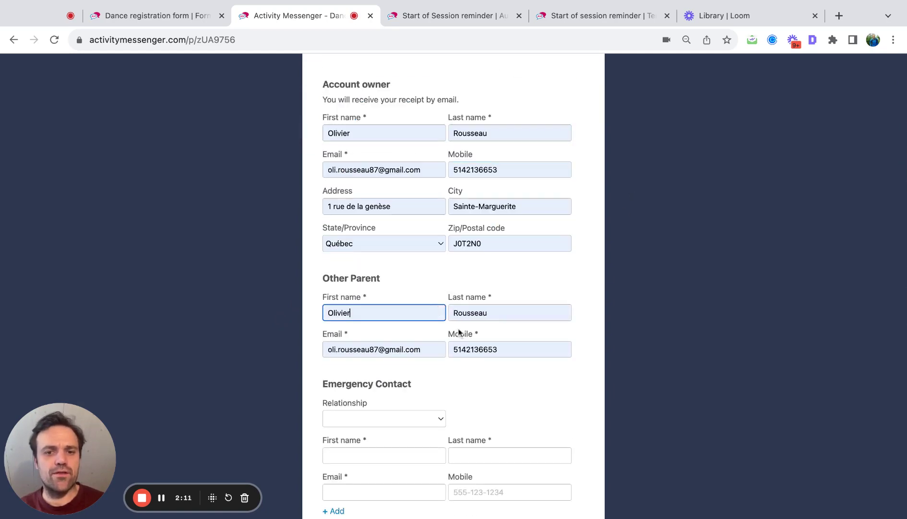
pyautogui.scroll(-3, 459, 331)
# Add an emergency contact with relationship Parent and their details.
pyautogui.click(360, 319)
pyautogui.click(353, 365)
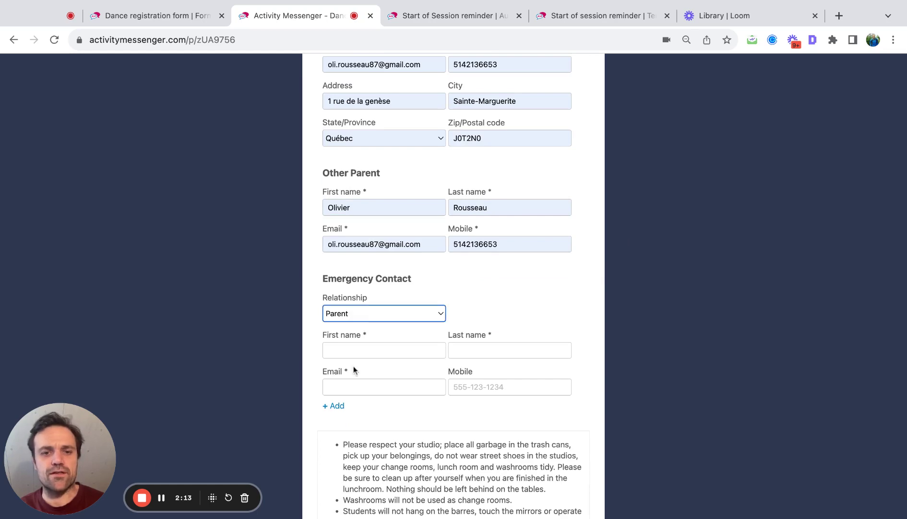
pyautogui.click(354, 350)
pyautogui.click(452, 142)
# Accept the studio rules and draw the electronic signature.
pyautogui.scroll(-3, 430, 280)
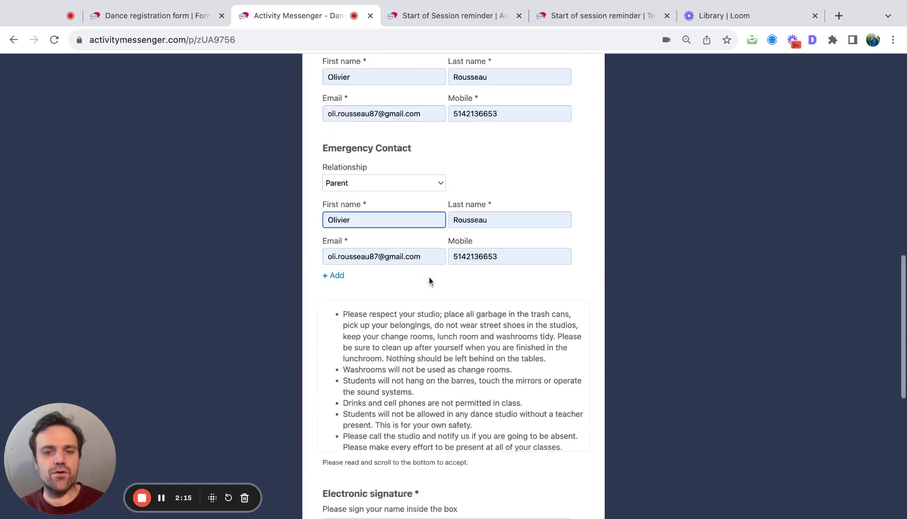
pyautogui.scroll(-4, 396, 370)
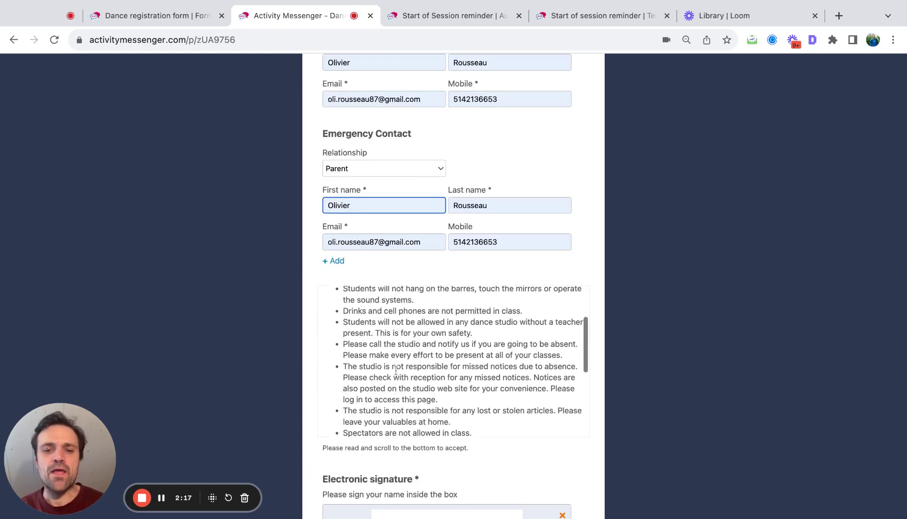
pyautogui.scroll(-10, 395, 370)
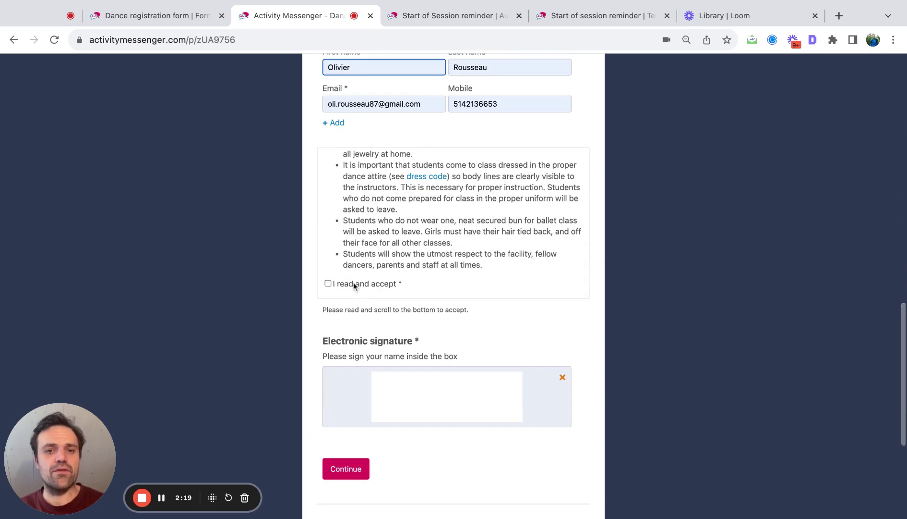
pyautogui.click(353, 283)
pyautogui.moveTo(397, 390)
pyautogui.mouseDown()
pyautogui.moveTo(451, 406)
pyautogui.moveTo(478, 397)
pyautogui.mouseUp()
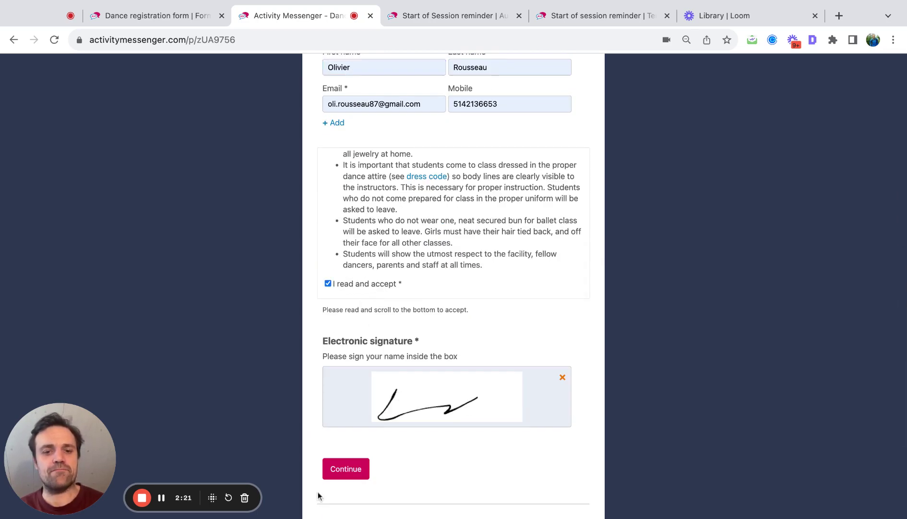
# Submit the registration with pay later, review the $150.00 invoice, and return to the form editor.
pyautogui.click(343, 476)
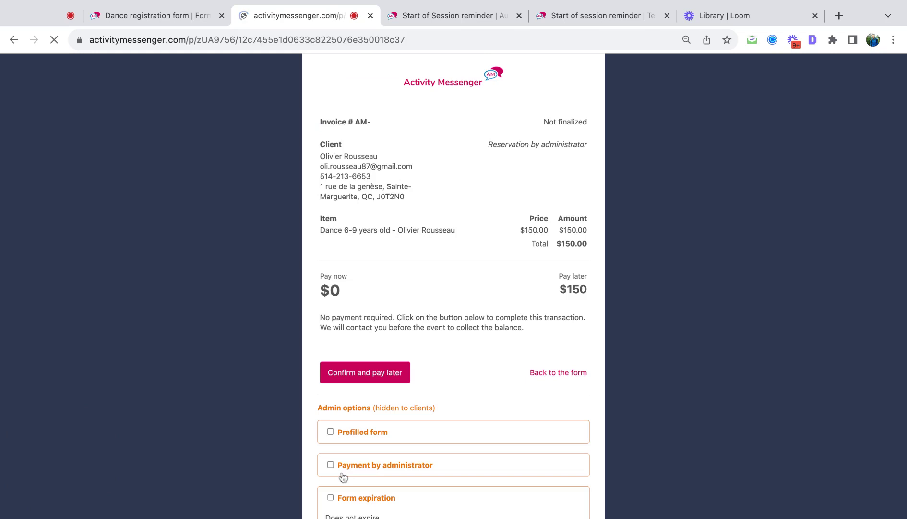
pyautogui.click(390, 380)
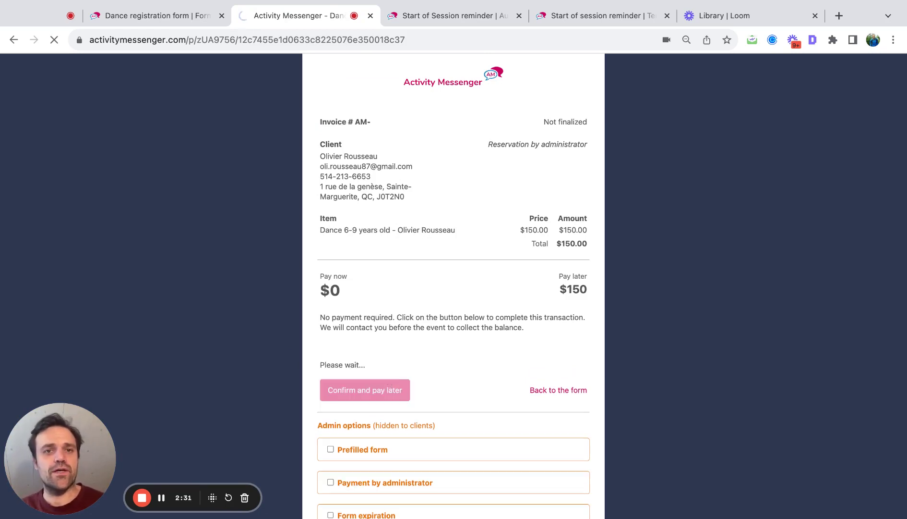
pyautogui.scroll(-5, 402, 444)
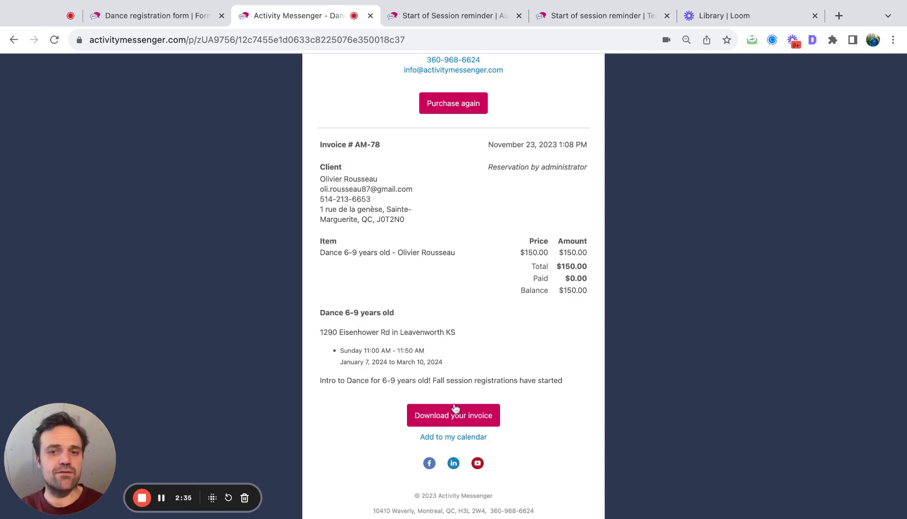
pyautogui.click(142, 16)
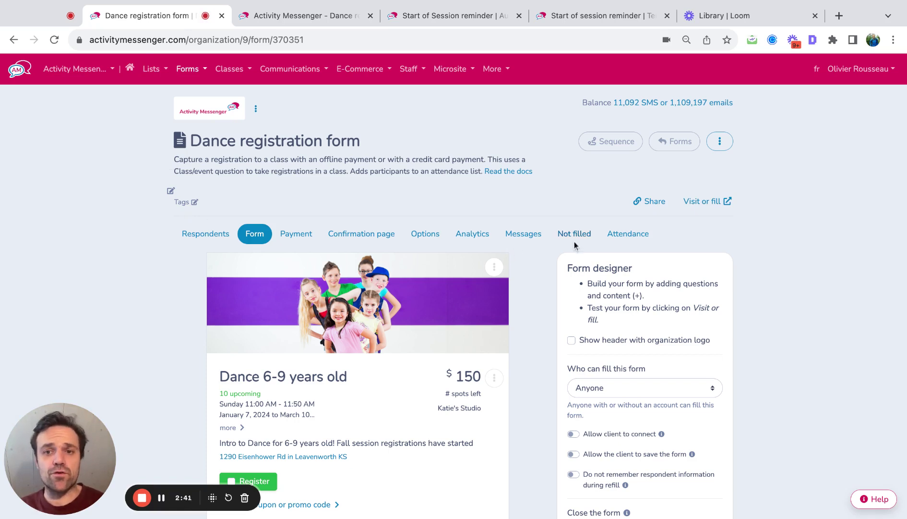
# Open the Dance 6-9 years old attendance list and check its upcoming session dates.
pyautogui.click(628, 234)
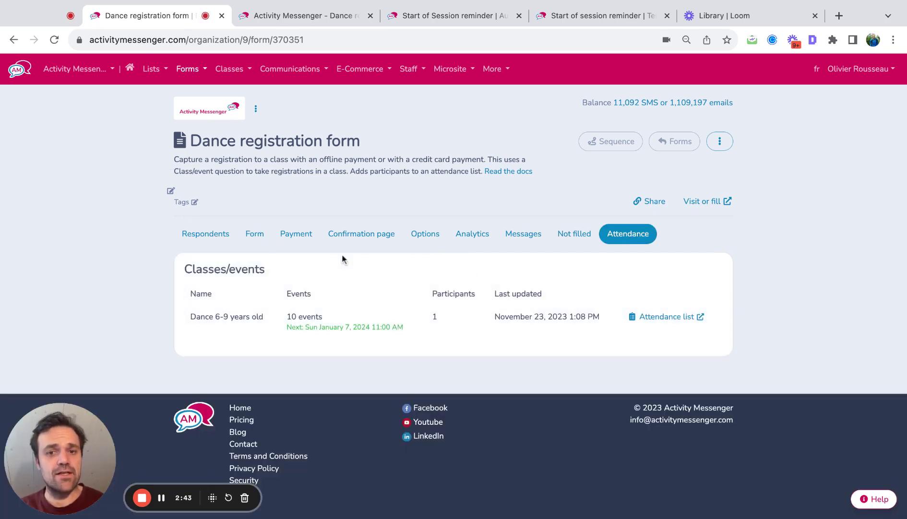
pyautogui.click(661, 319)
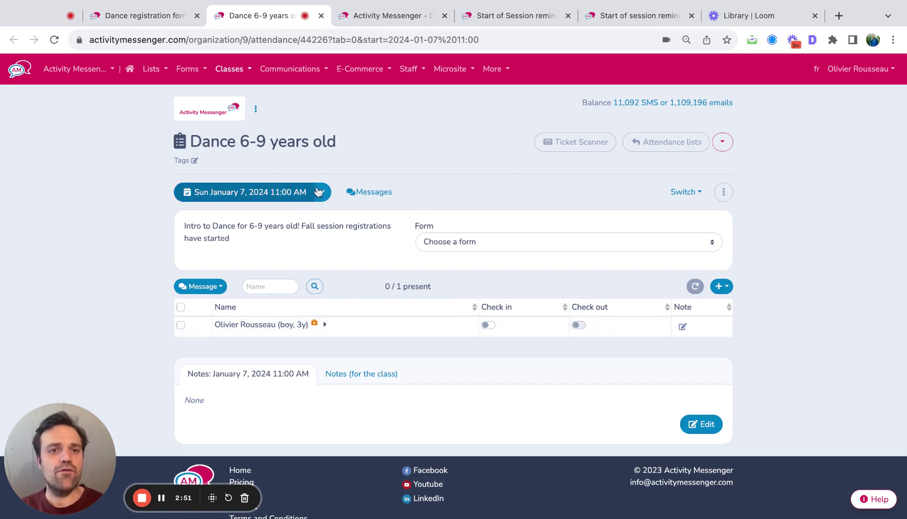
pyautogui.click(318, 192)
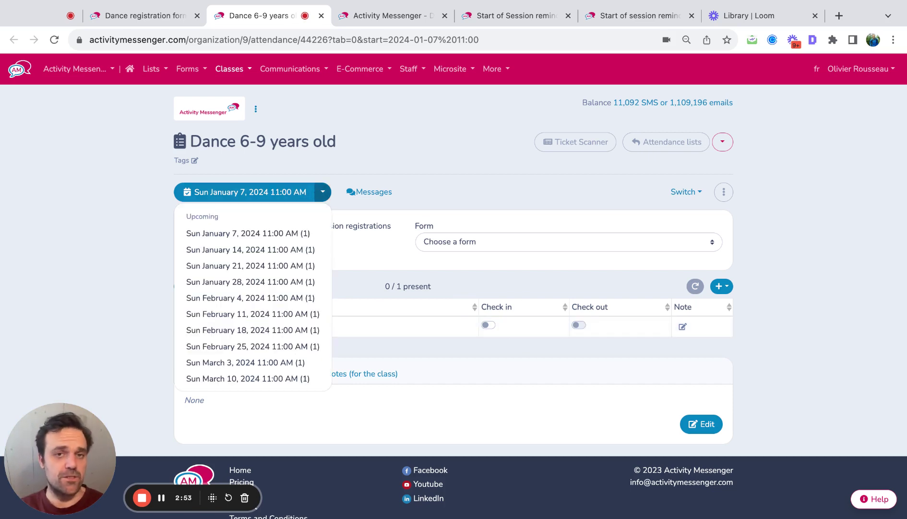
pyautogui.click(331, 168)
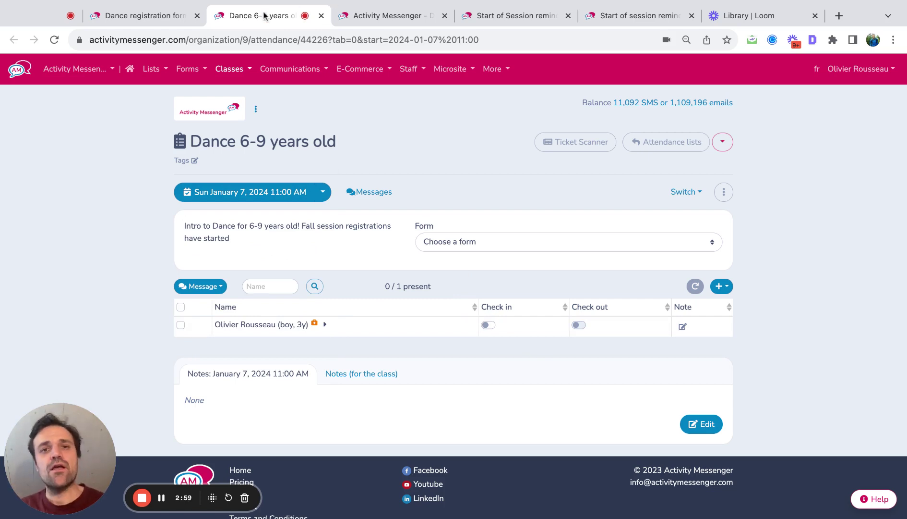
# Review and save the Start of Session reminder's email message.
pyautogui.click(504, 16)
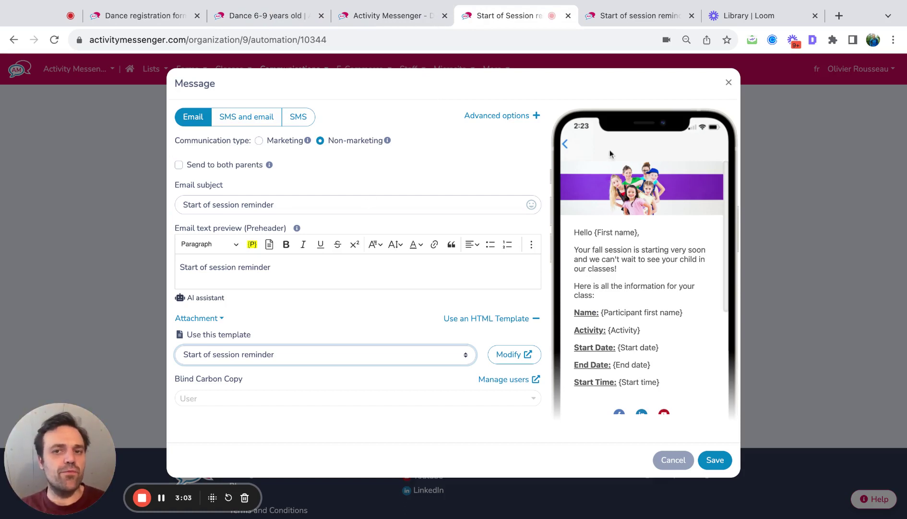
pyautogui.scroll(-2, 649, 231)
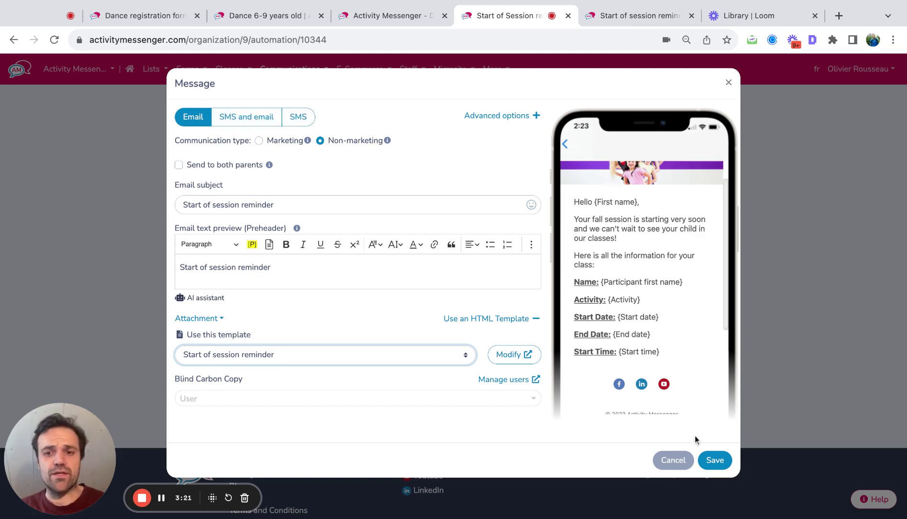
pyautogui.click(704, 461)
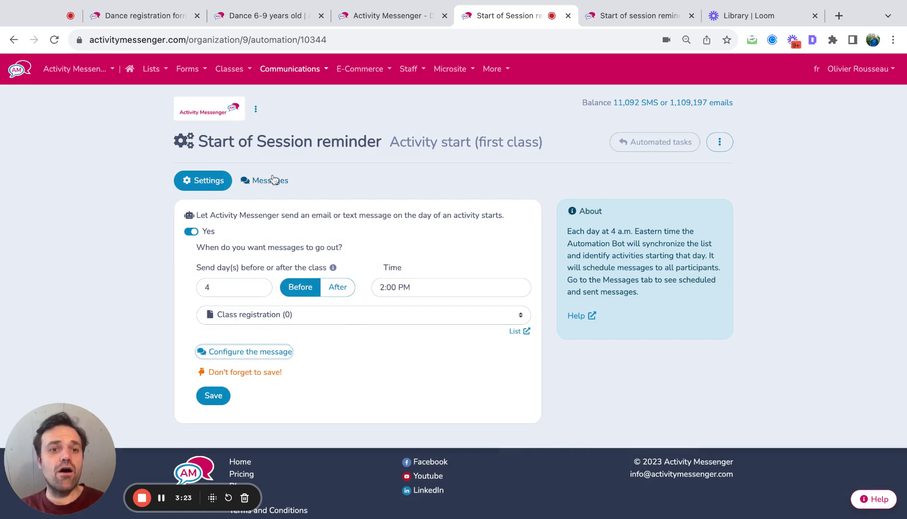